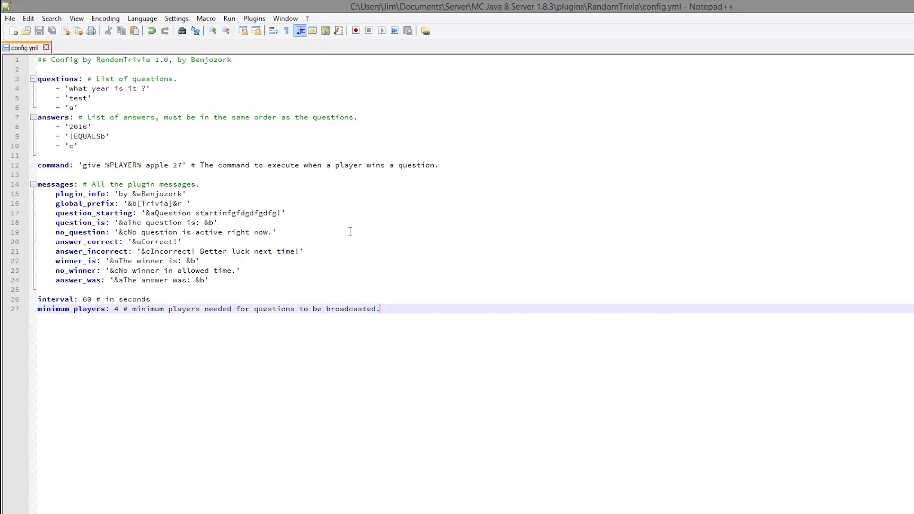
# Step: Review the questions block, the three answers and the 60-second interval in config.yml
pyautogui.moveTo(173, 108); pyautogui.dragTo(173, 81)
pyautogui.click(167, 127)
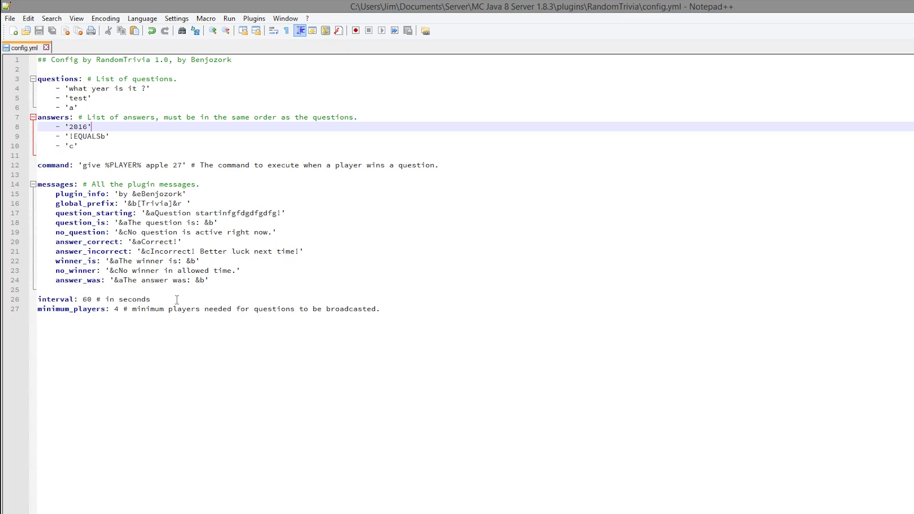
pyautogui.moveTo(177, 300)
pyautogui.mouseDown()
pyautogui.moveTo(22, 291)
pyautogui.moveTo(18, 299)
pyautogui.mouseUp()
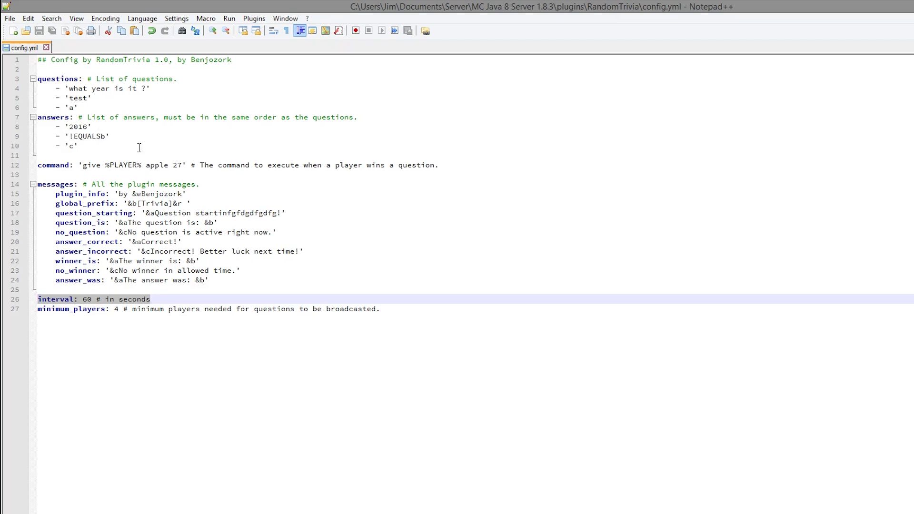
pyautogui.moveTo(139, 147); pyautogui.dragTo(38, 126)
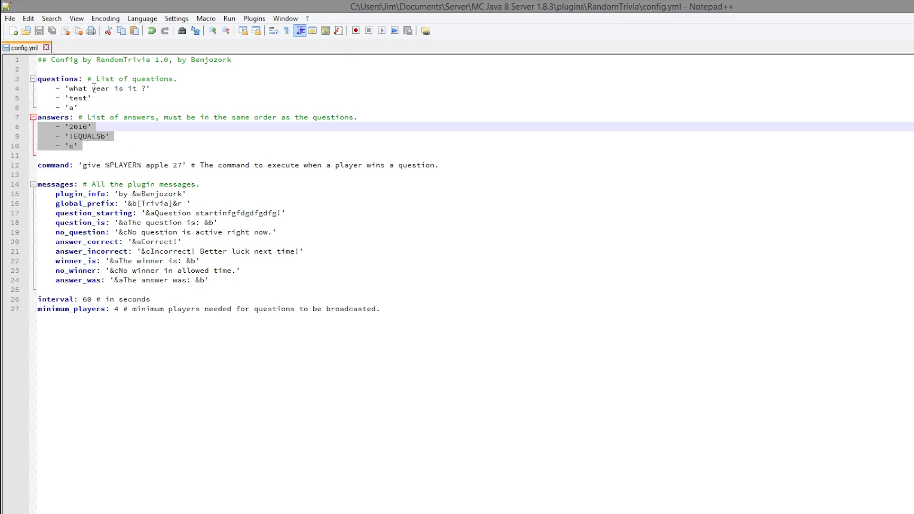
# Step: Replace the 'test' question with 'Who is the best youtuber' and save
pyautogui.moveTo(89, 98); pyautogui.dragTo(69, 98)
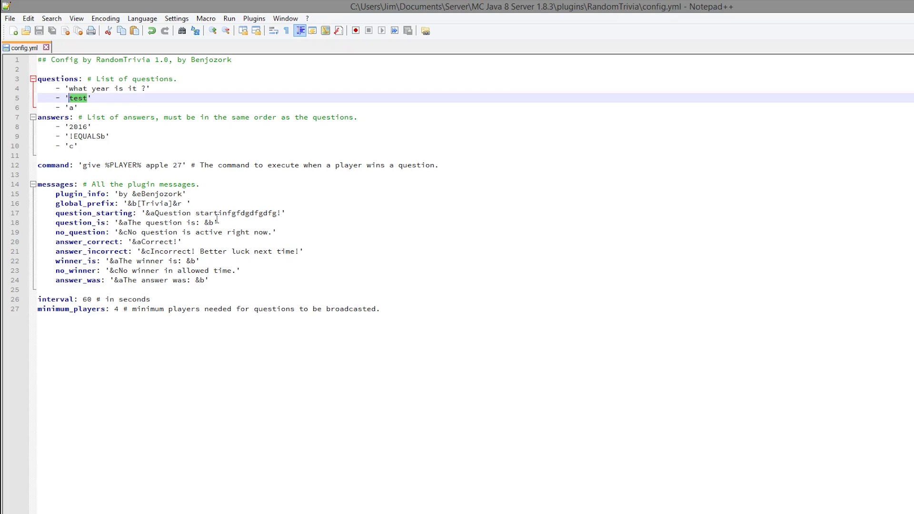
pyautogui.write('Who is the b')
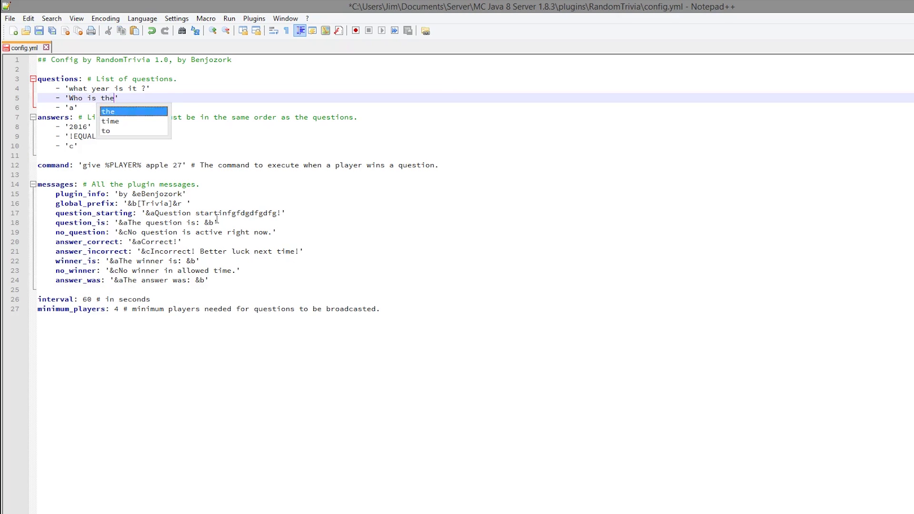
pyautogui.write('est youtuber?')
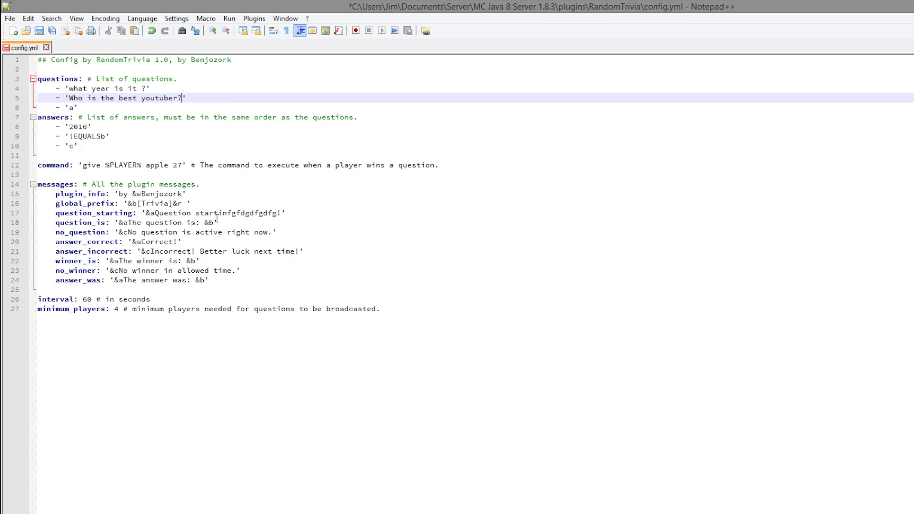
pyautogui.hotkey('ctrl', 's')
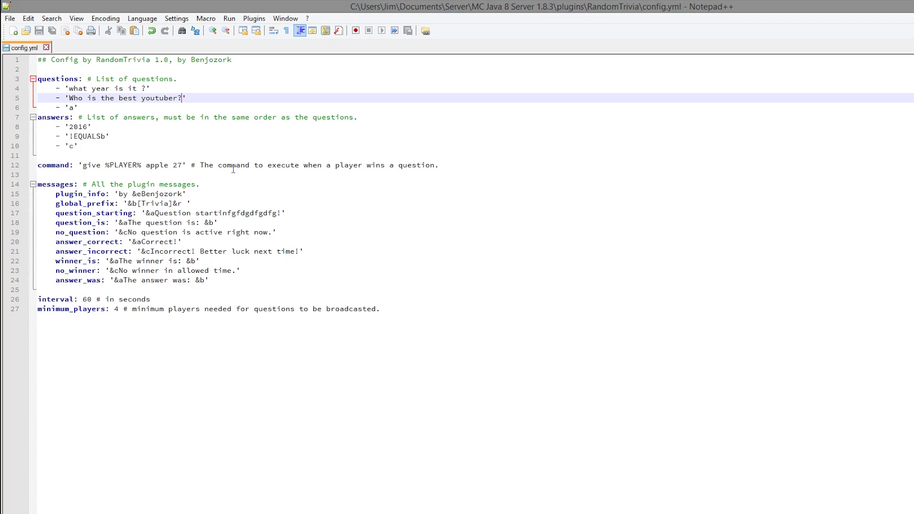
# Step: Replace question 'a' with 'What is the colour of bedrock' and save
pyautogui.doubleClick(71, 109)
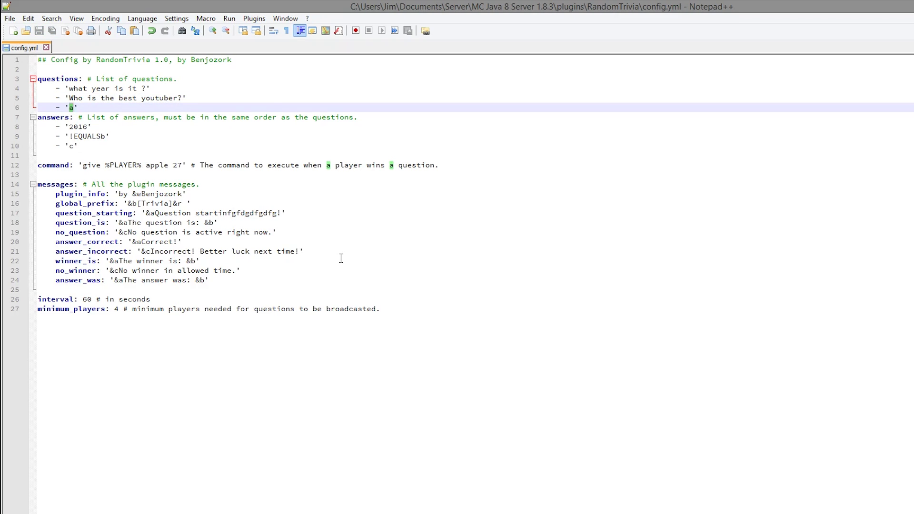
pyautogui.write('What is the ')
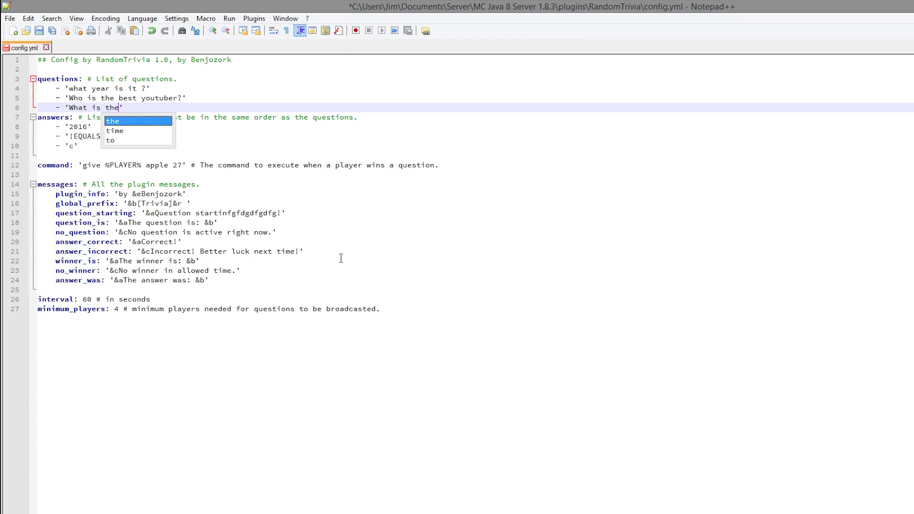
pyautogui.write('colour of ')
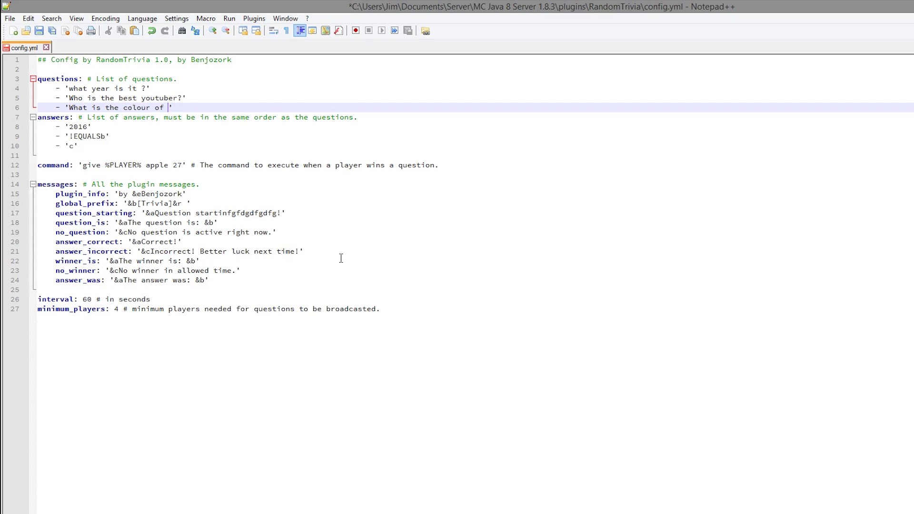
pyautogui.write('bedrock')
pyautogui.hotkey('ctrl', 's')
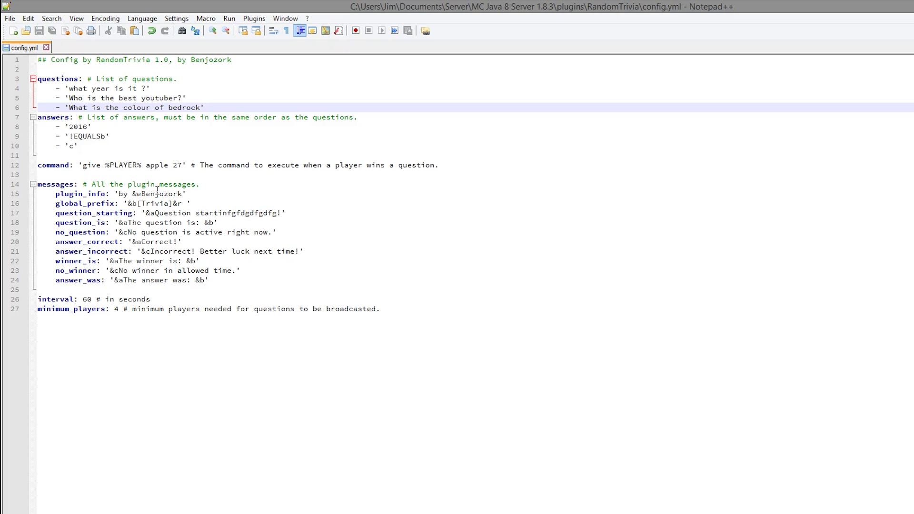
# Step: Change answer '!EQUALSb' to the YouTuber's username, saving, and answer 'c' to 'Grey'
pyautogui.moveTo(107, 137); pyautogui.dragTo(71, 141)
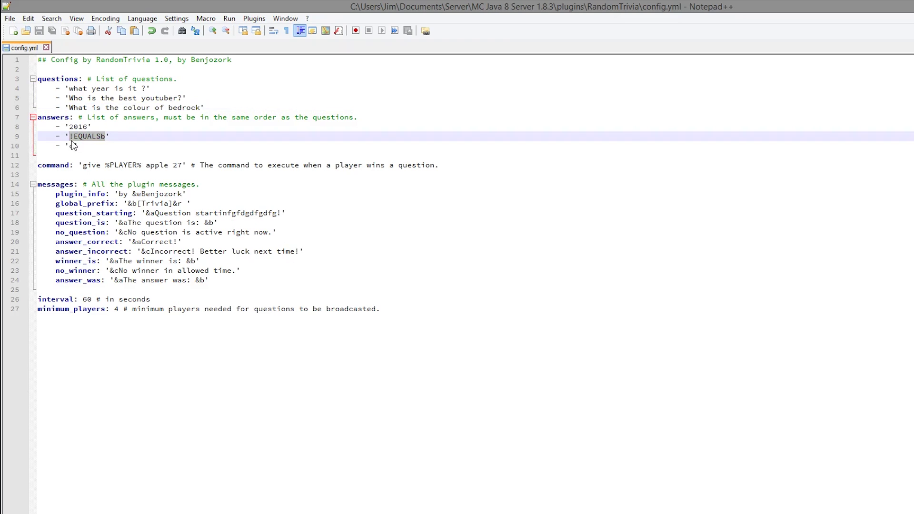
pyautogui.write('LtJim00')
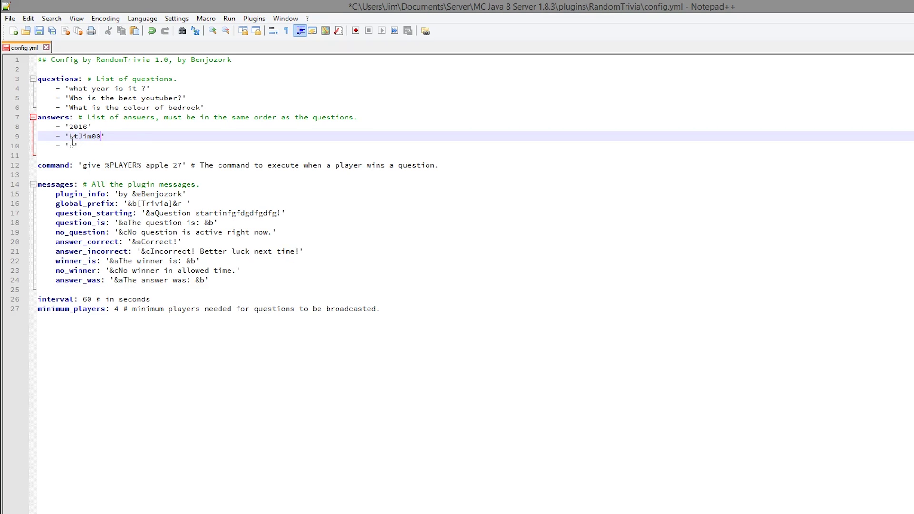
pyautogui.press('BackSpace')
pyautogui.press('BackSpace')
pyautogui.press('BackSpace')
pyautogui.write('LtJim007')
pyautogui.hotkey('ctrl', 's')
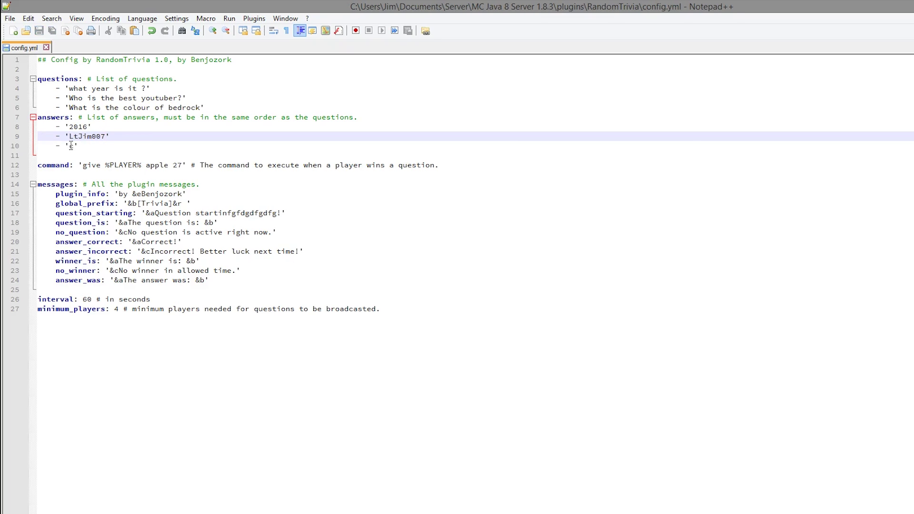
pyautogui.doubleClick(73, 146)
pyautogui.write('Grey')
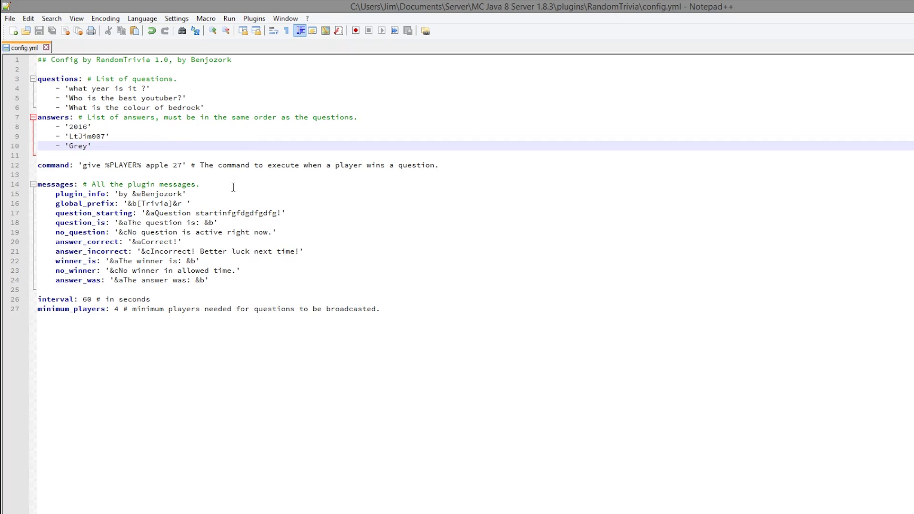
# Step: Change the reward command from 'give %PLAYER% apple 27' to 'eco give %PLAYER% 1000'
pyautogui.moveTo(61, 170)
pyautogui.mouseDown()
pyautogui.moveTo(483, 155)
pyautogui.moveTo(530, 171)
pyautogui.mouseUp()
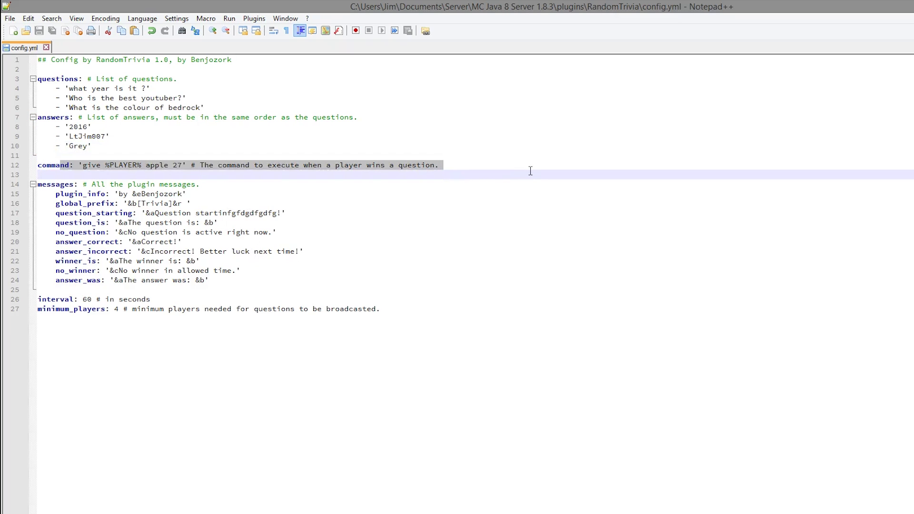
pyautogui.click(319, 200)
pyautogui.moveTo(183, 167); pyautogui.dragTo(85, 170)
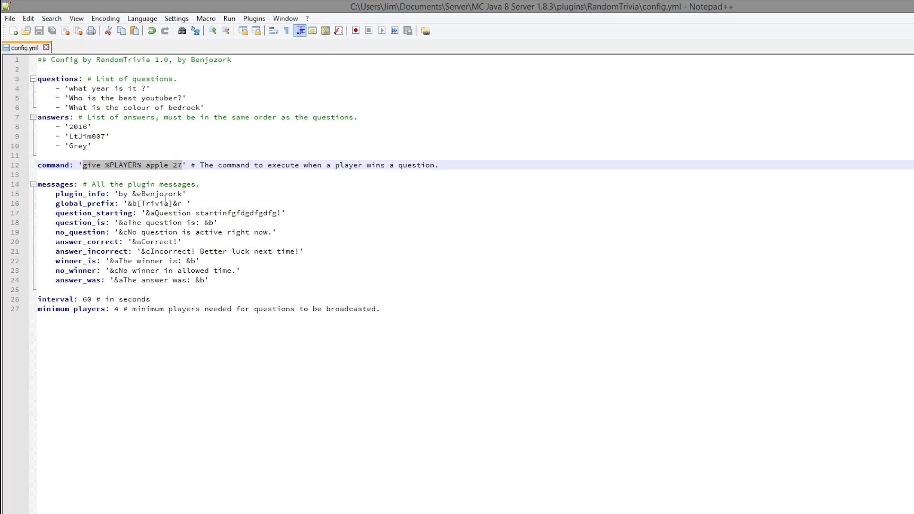
pyautogui.click(93, 158)
pyautogui.doubleClick(90, 166)
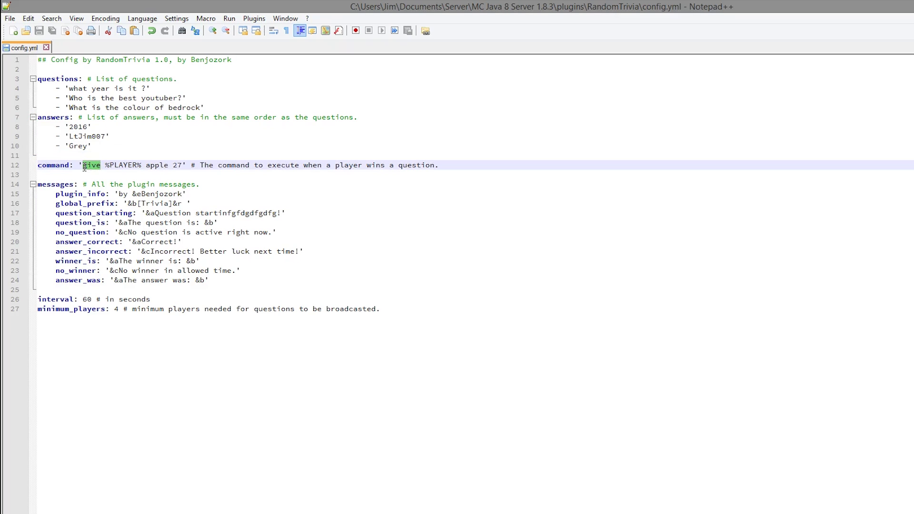
pyautogui.write('&co give')
pyautogui.hotkey('ctrl', 's')
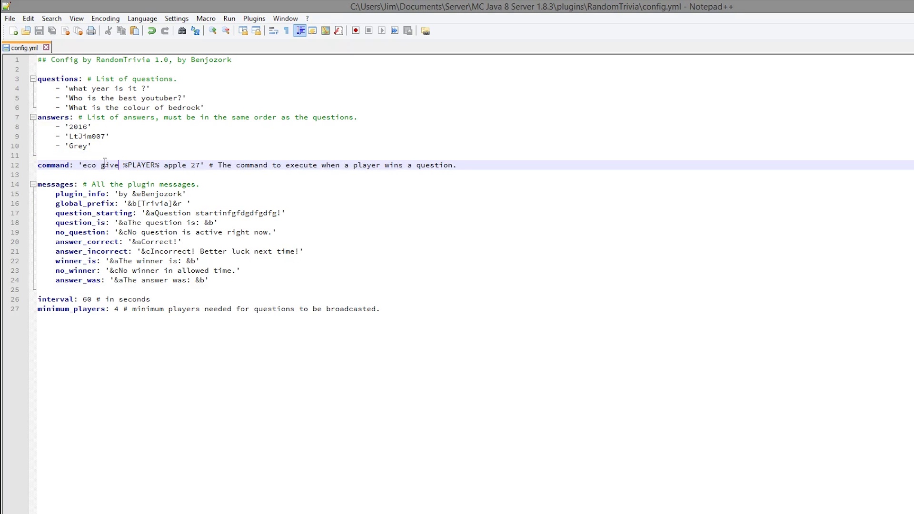
pyautogui.moveTo(163, 167); pyautogui.dragTo(201, 164)
pyautogui.write('1000')
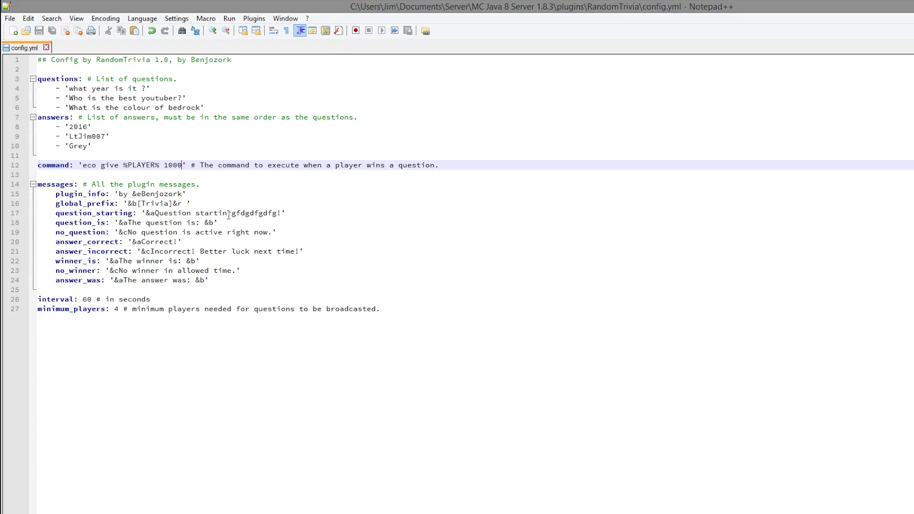
# Step: Delete the junk letters from the start message and save config.yml
pyautogui.moveTo(228, 213); pyautogui.dragTo(273, 215)
pyautogui.press('BackSpace')
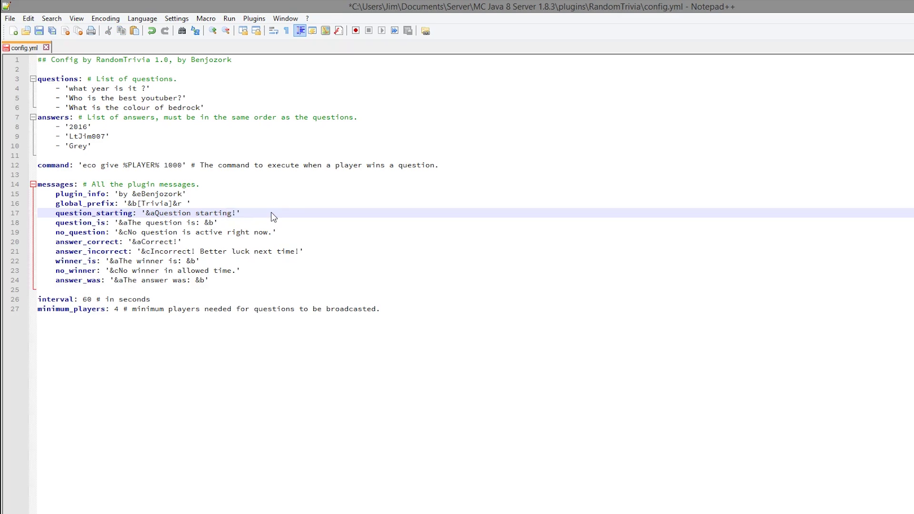
pyautogui.click(189, 251)
pyautogui.hotkey('ctrl', 's')
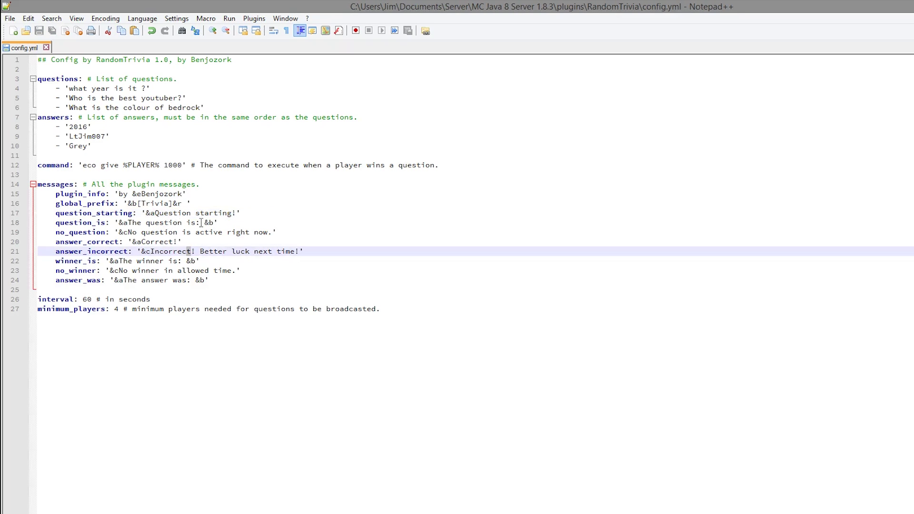
# Step: Add the &l bold code after the colour codes in winner_is and no_winner
pyautogui.moveTo(182, 242); pyautogui.dragTo(56, 213)
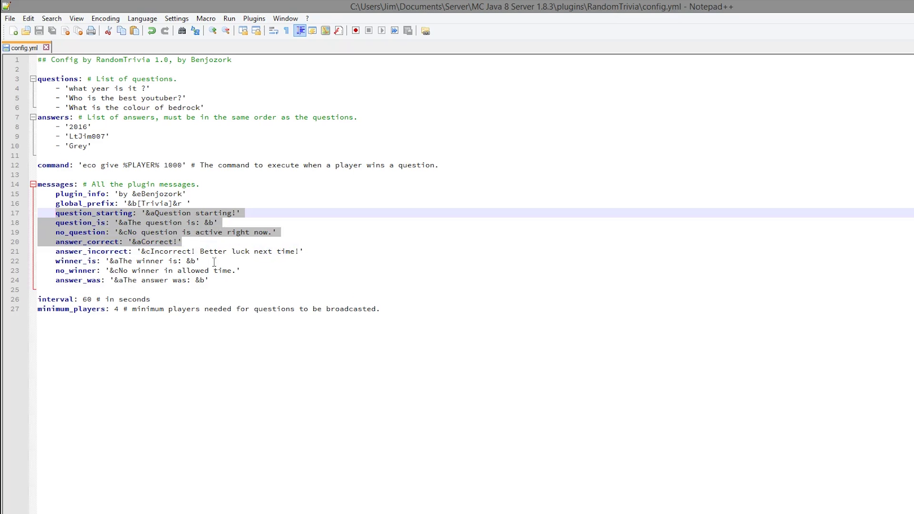
pyautogui.moveTo(221, 281)
pyautogui.mouseDown()
pyautogui.moveTo(138, 281)
pyautogui.moveTo(55, 261)
pyautogui.mouseUp()
pyautogui.click(155, 272)
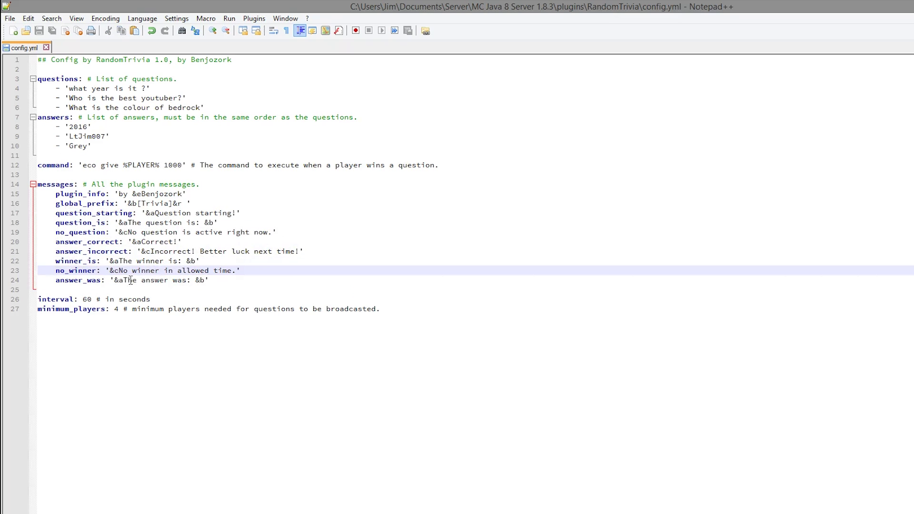
pyautogui.click(120, 263)
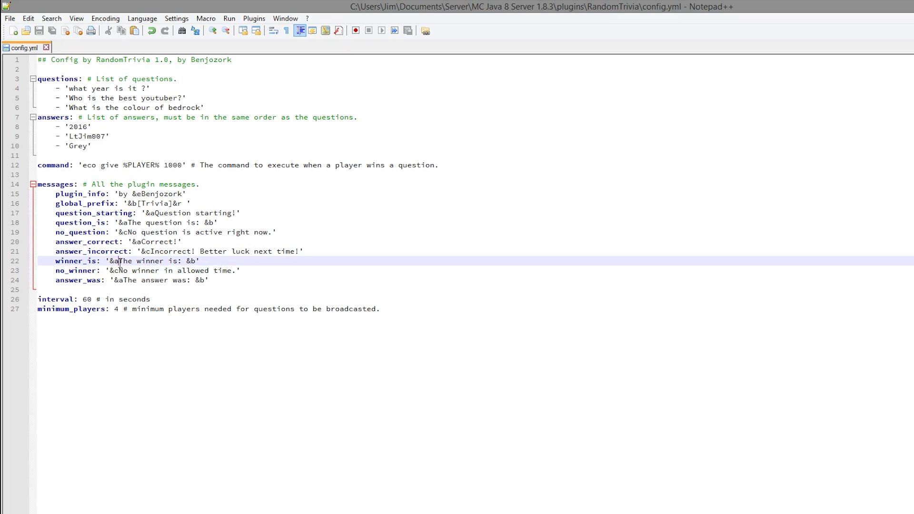
pyautogui.write('&l')
pyautogui.press('Left')
pyautogui.press('Left')
pyautogui.press('Left')
pyautogui.click(120, 272)
pyautogui.write('&l')
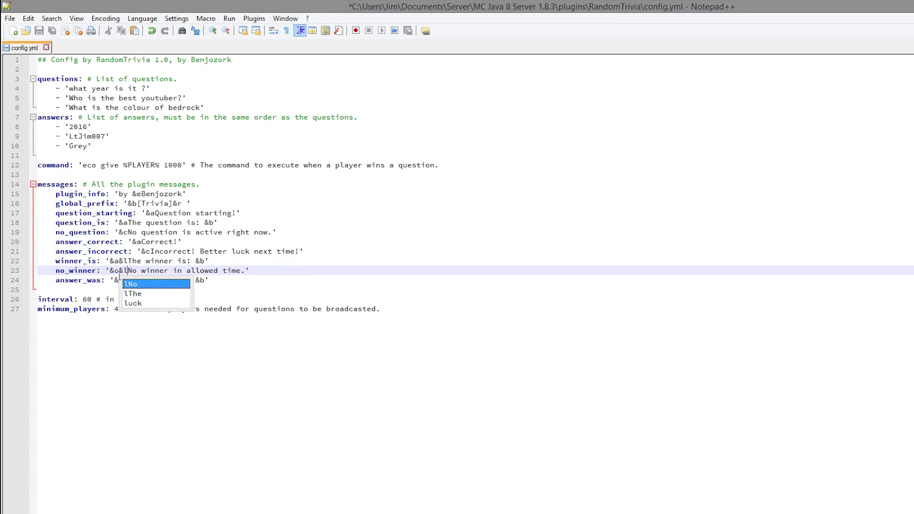
pyautogui.click(196, 272)
pyautogui.click(123, 281)
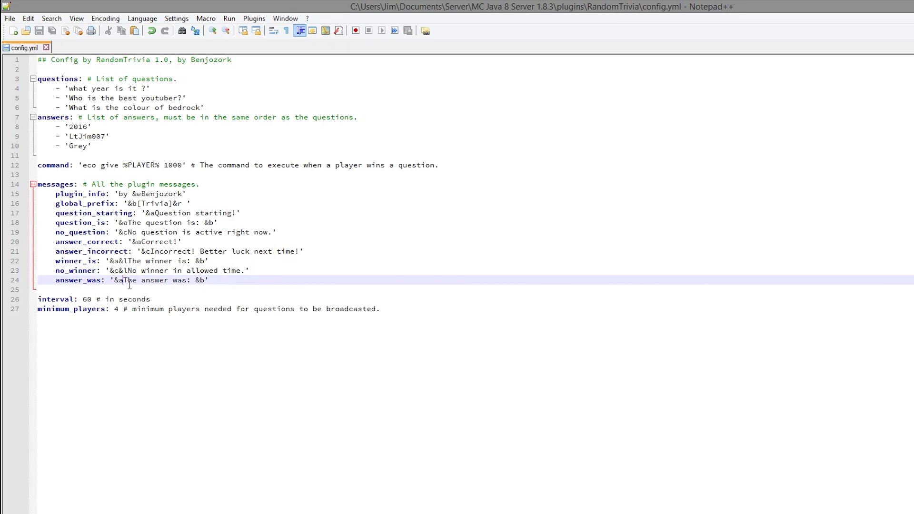
# Step: Make answer_was bold with &l and change the interval from 60 to 25
pyautogui.write('&l')
pyautogui.click(87, 299)
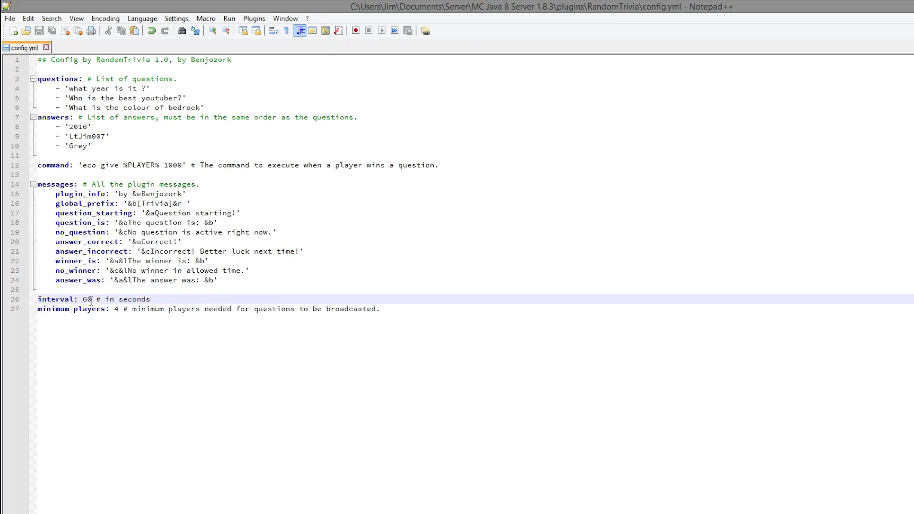
pyautogui.press('BackSpace')
pyautogui.write('2')
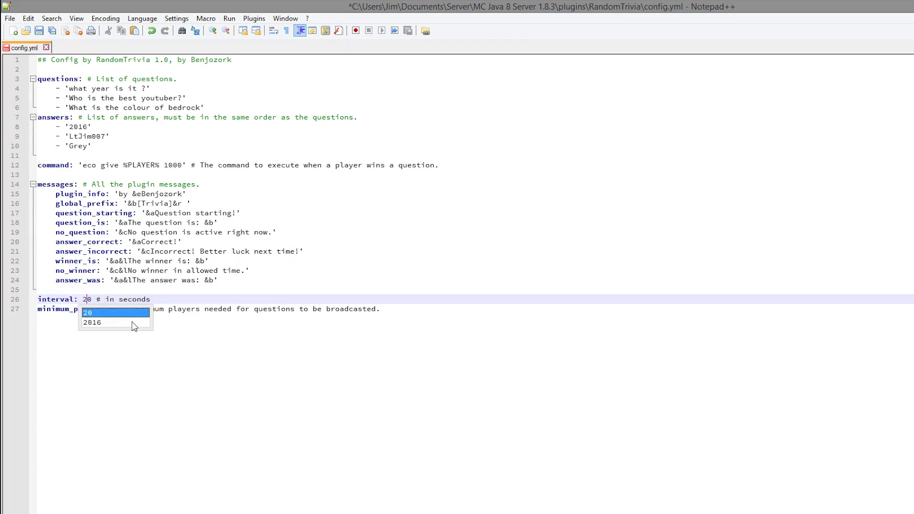
pyautogui.press('Delete')
pyautogui.write('5')
# Step: Set minimum_players from 4 to 1 and save config.yml
pyautogui.doubleClick(116, 309)
pyautogui.write('1')
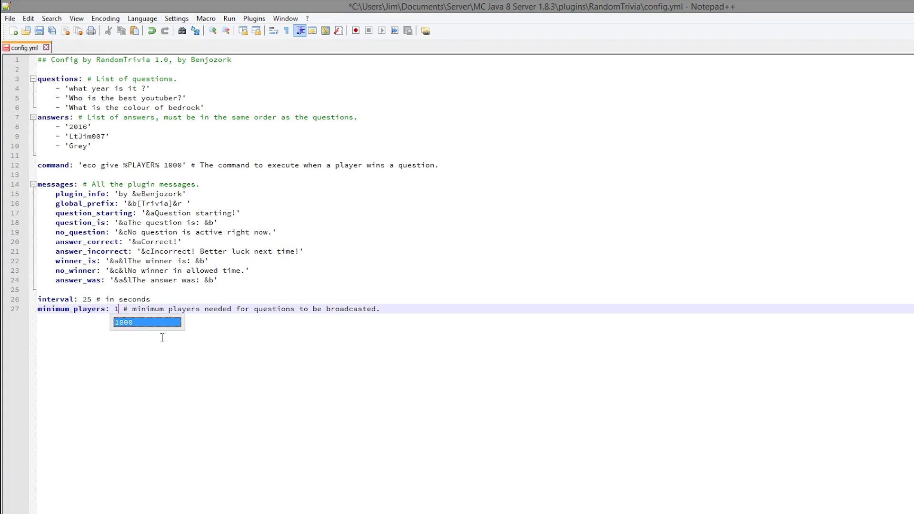
pyautogui.hotkey('ctrl', 's')
pyautogui.click(255, 270)
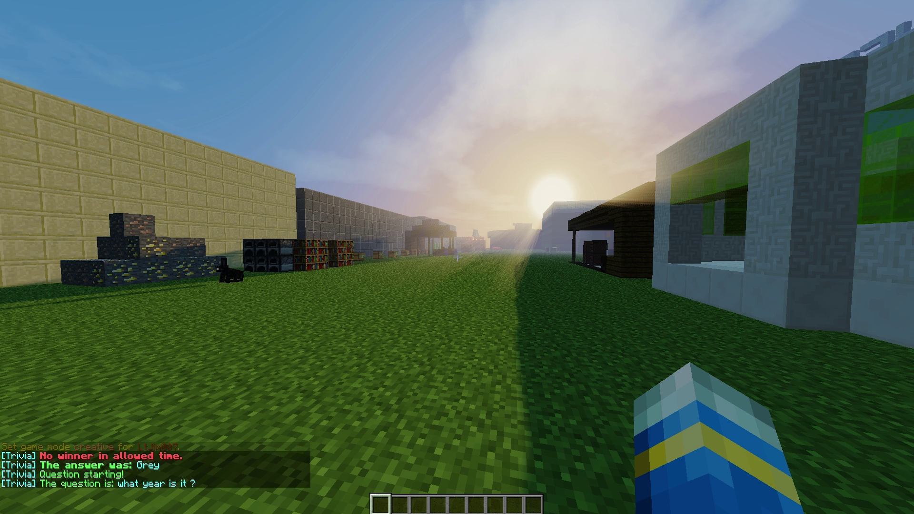
# Step: Answer the year trivia question in Minecraft chat with /trivia 2016
pyautogui.press('t')
pyautogui.write('/trivia')
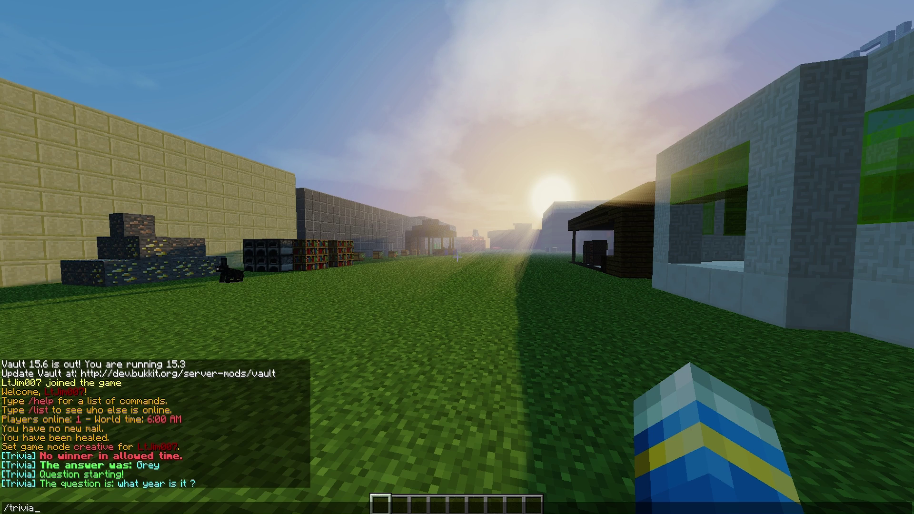
pyautogui.write('2016')
pyautogui.press('Return')
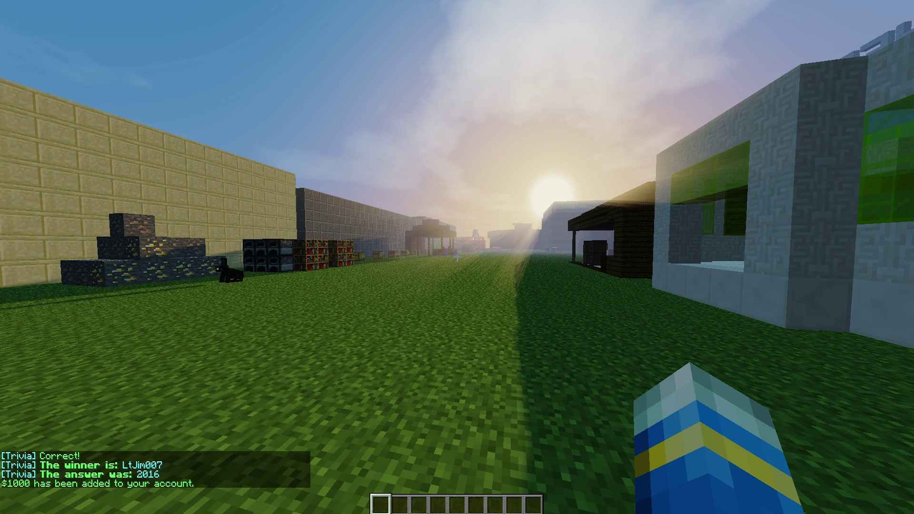
# Step: Walk to the bookshelves and answer the youtuber question with /trivia and the player's username
pyautogui.press('w')
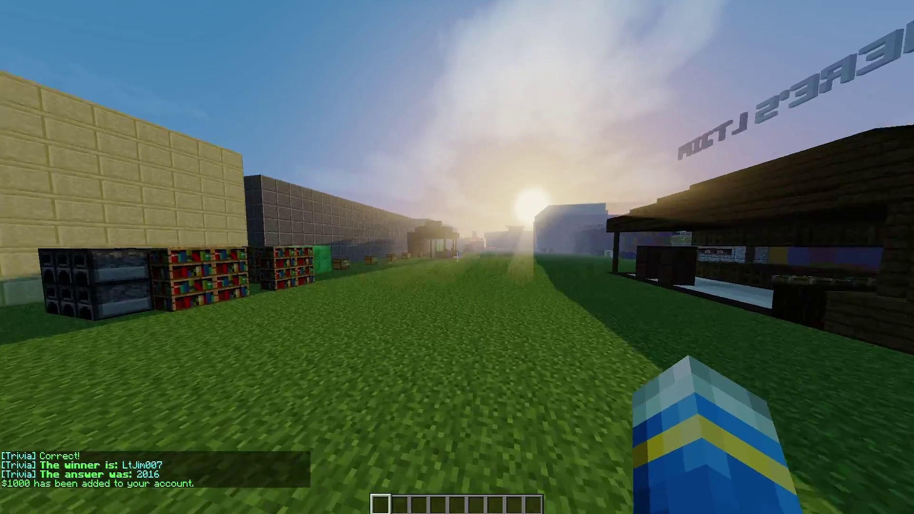
pyautogui.press('w')
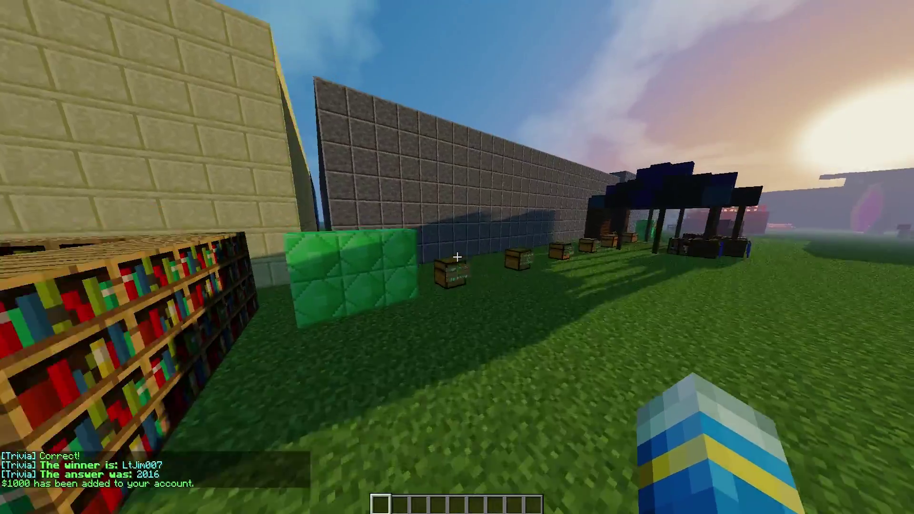
pyautogui.press('w')
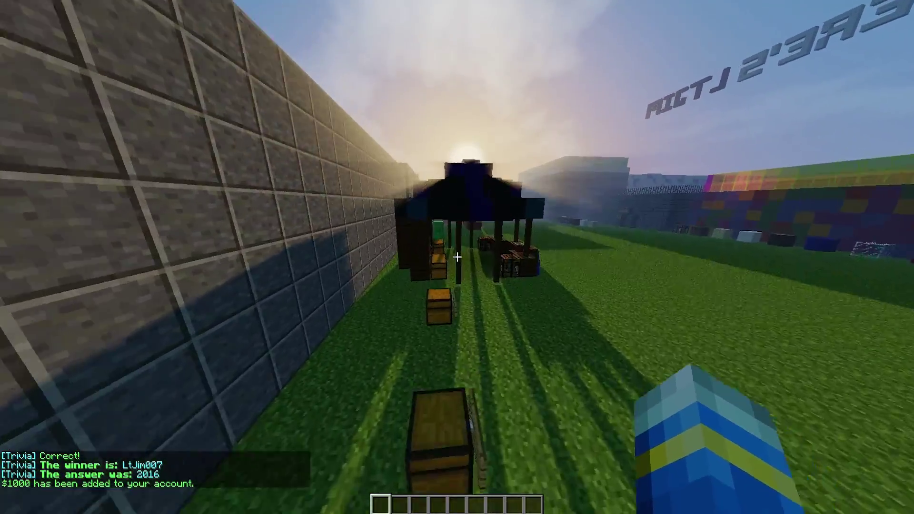
pyautogui.press('w')
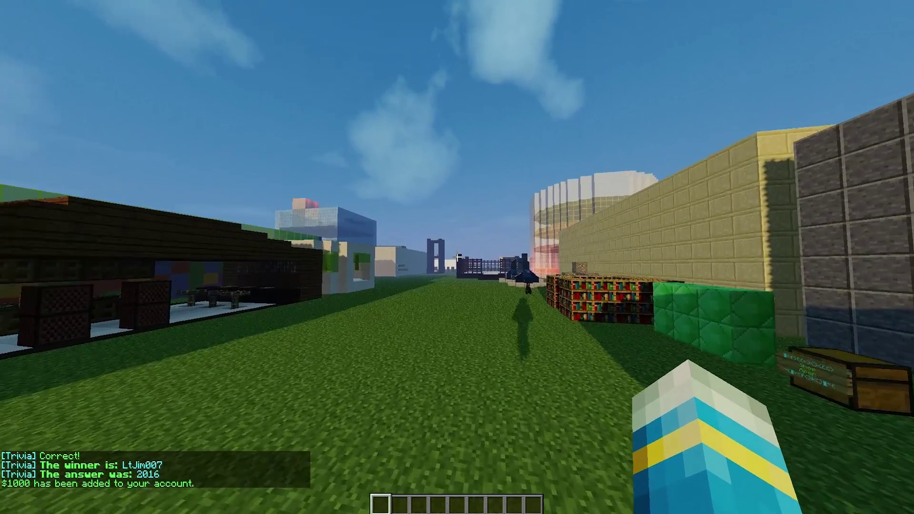
pyautogui.press('t')
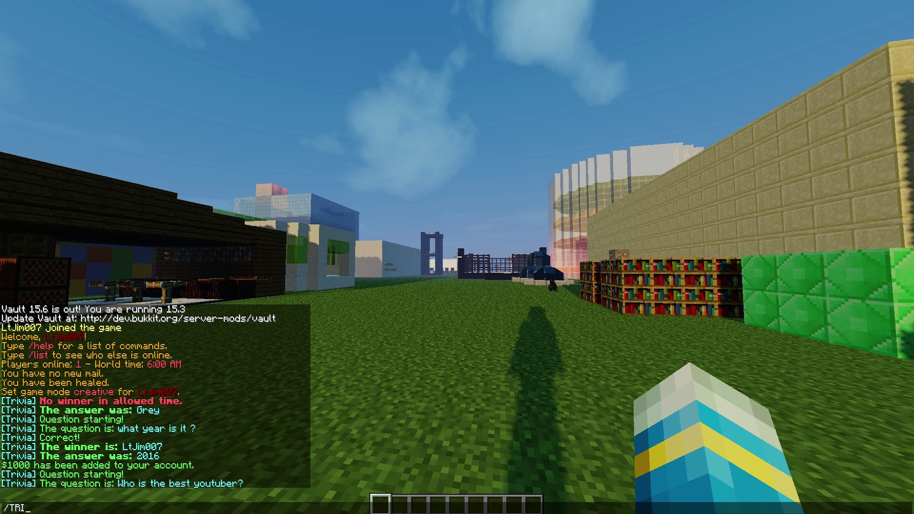
pyautogui.press('BackSpace')
pyautogui.write('trivia')
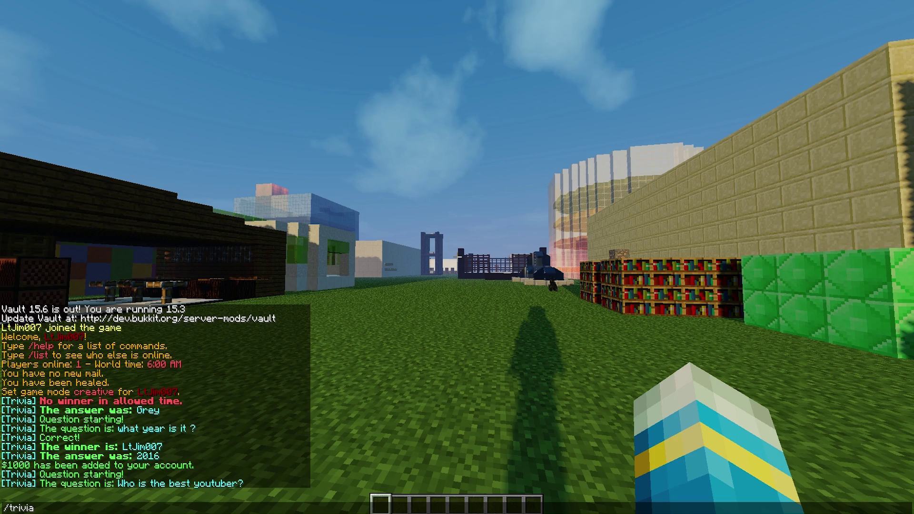
pyautogui.write(' LtJim007')
pyautogui.press('Return')
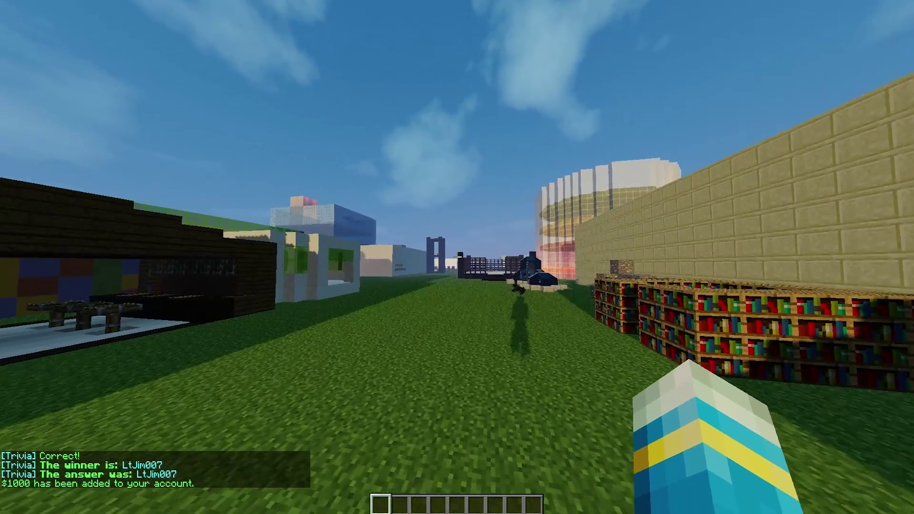
# Step: Check the chat messages and walk along the street toward the fountains
pyautogui.press('t')
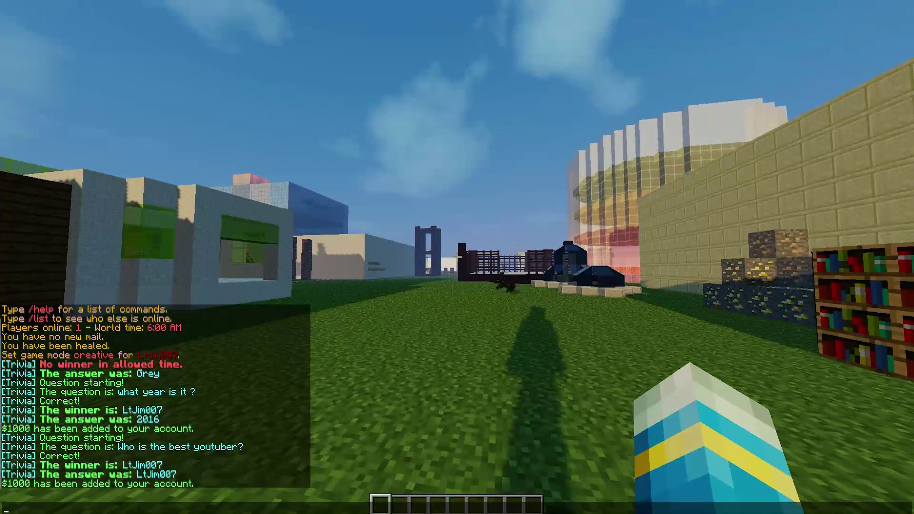
pyautogui.press('Escape')
pyautogui.press('w')
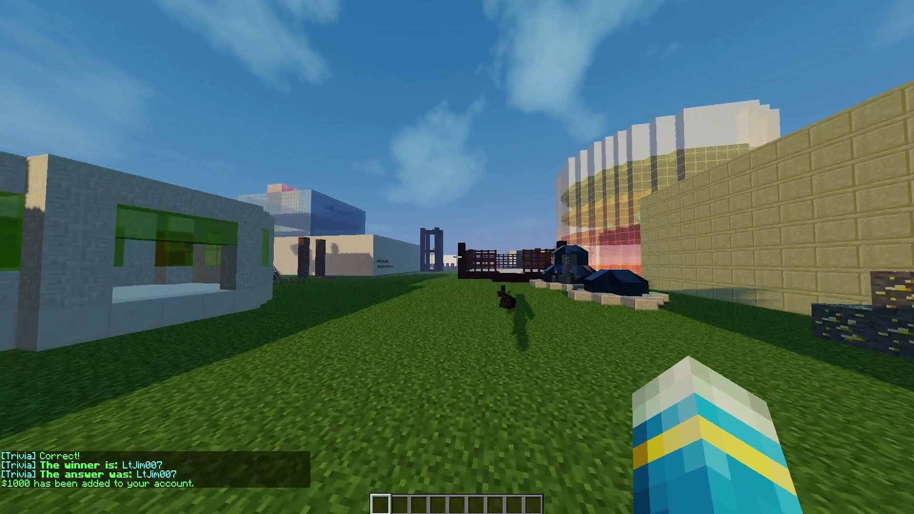
pyautogui.press('w')
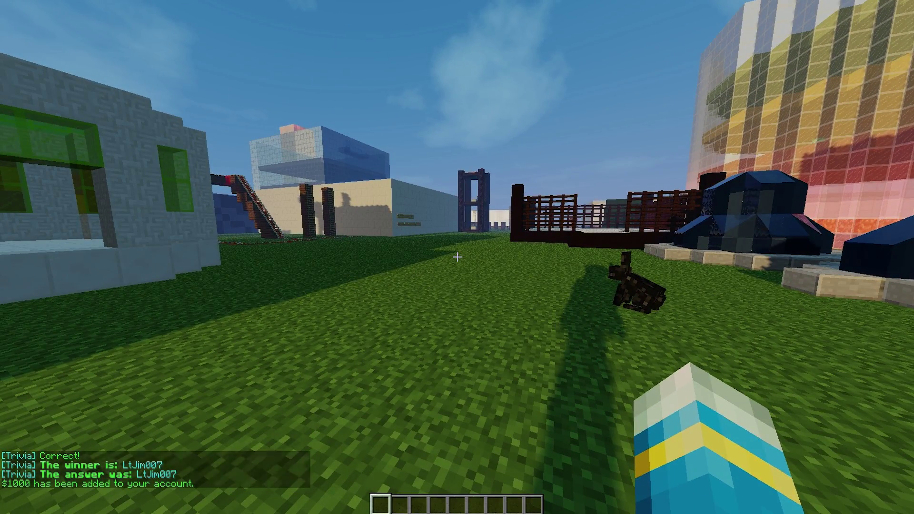
pyautogui.press('t')
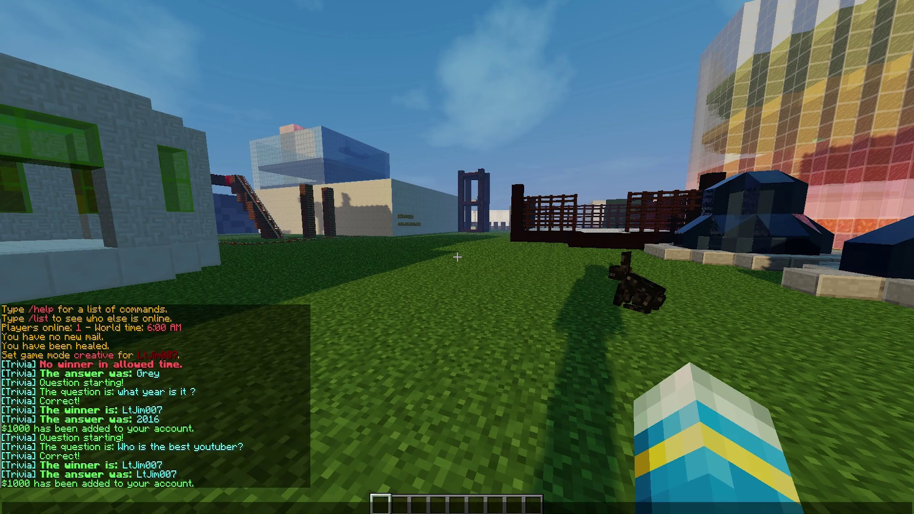
pyautogui.press('Escape')
pyautogui.press('w')
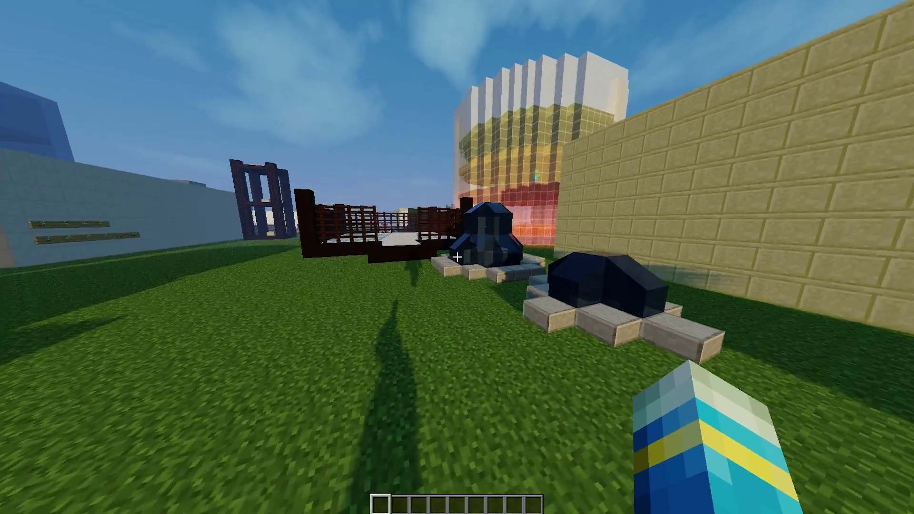
# Step: Answer the bedrock colour question with /trivia grey after a plain 'Grey' chat message
pyautogui.moveTo(457, 257)
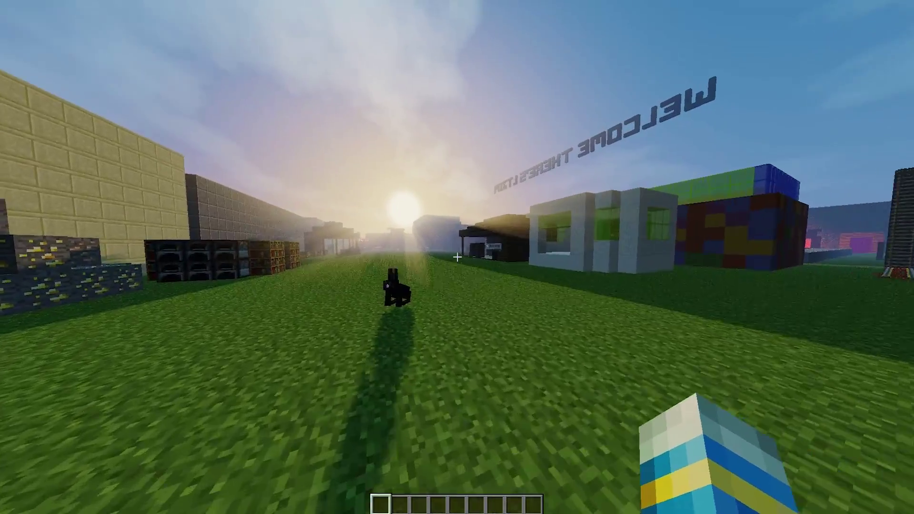
pyautogui.press('w')
pyautogui.write('t')
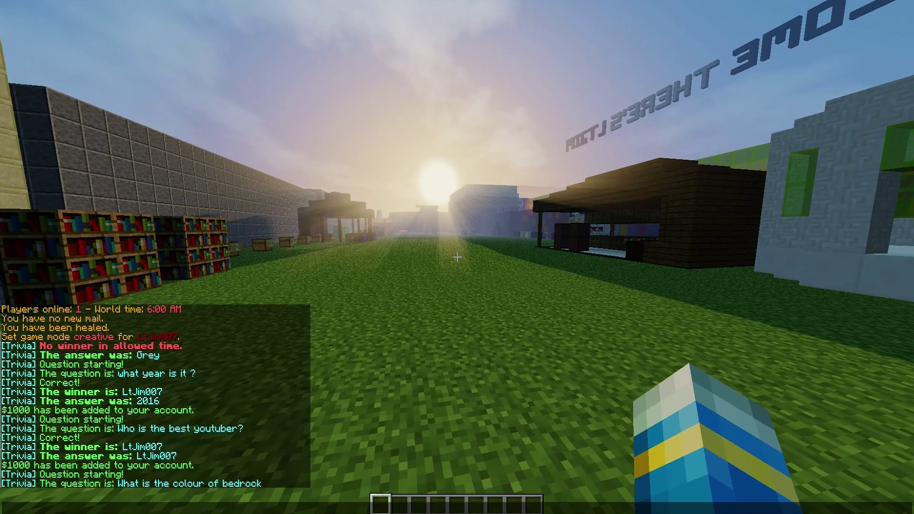
pyautogui.write('Grey')
pyautogui.press('Return')
pyautogui.press('t')
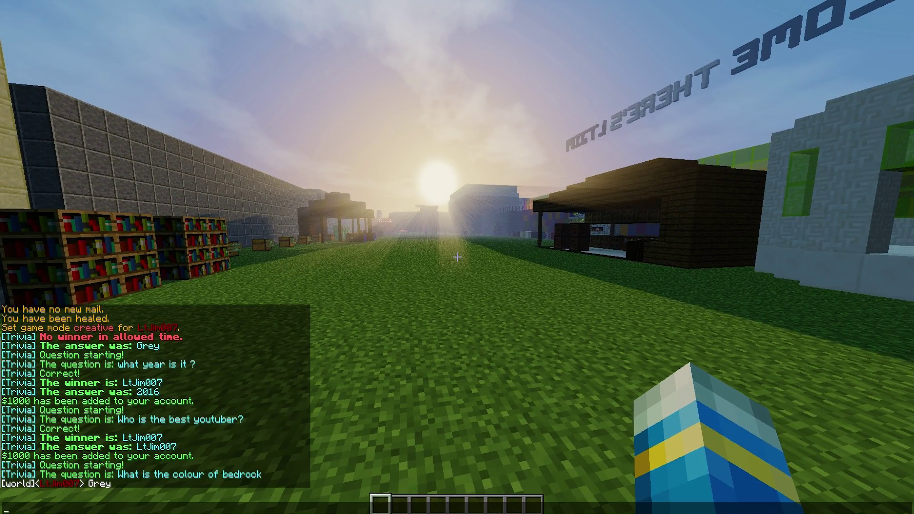
pyautogui.press('Up')
pyautogui.press('BackSpace')
pyautogui.press('BackSpace')
pyautogui.press('BackSpace')
pyautogui.write('via grey')
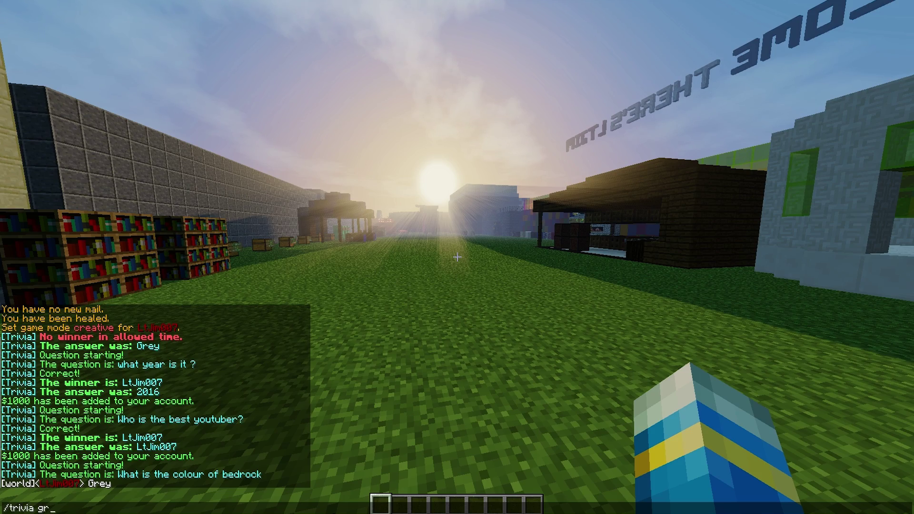
pyautogui.press('Return')
pyautogui.press('a')
pyautogui.press('w')
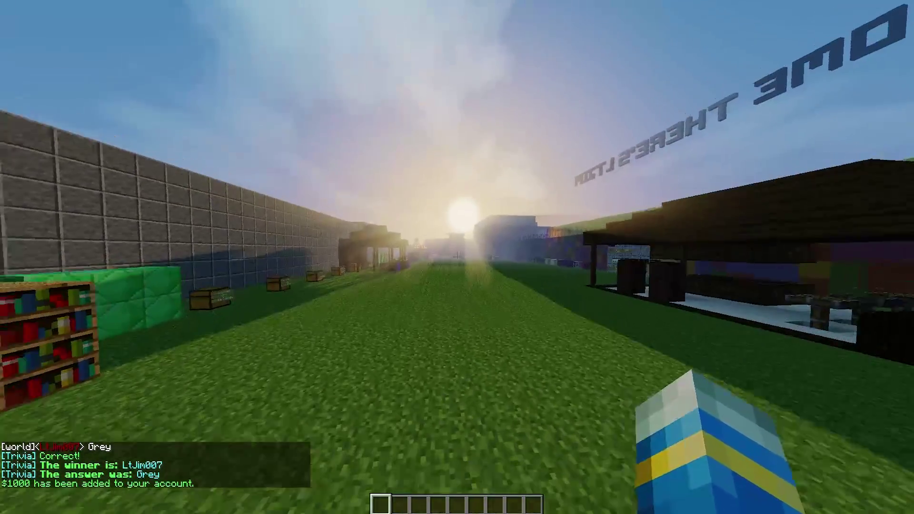